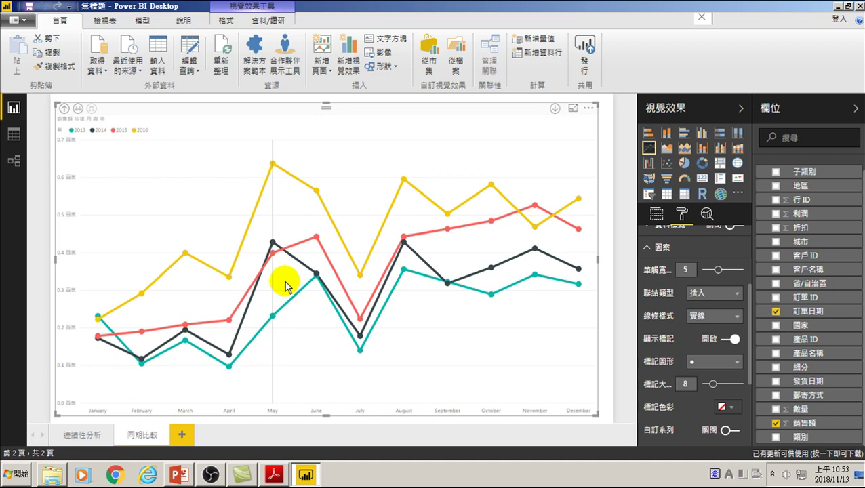
Step: Narrow the monthly 2013–2016 sales line chart by dragging its right edge left, then deselect it
left_click_drag(597, 258, 512, 265)
left_click(521, 222)
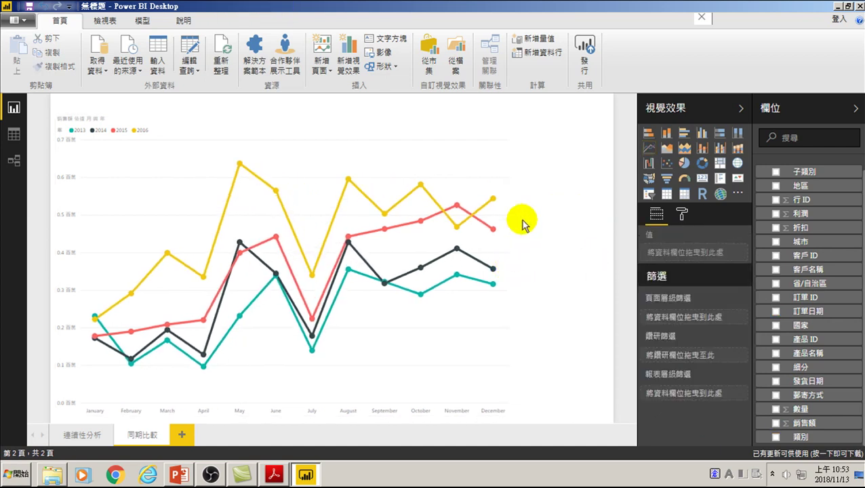
left_click(556, 137)
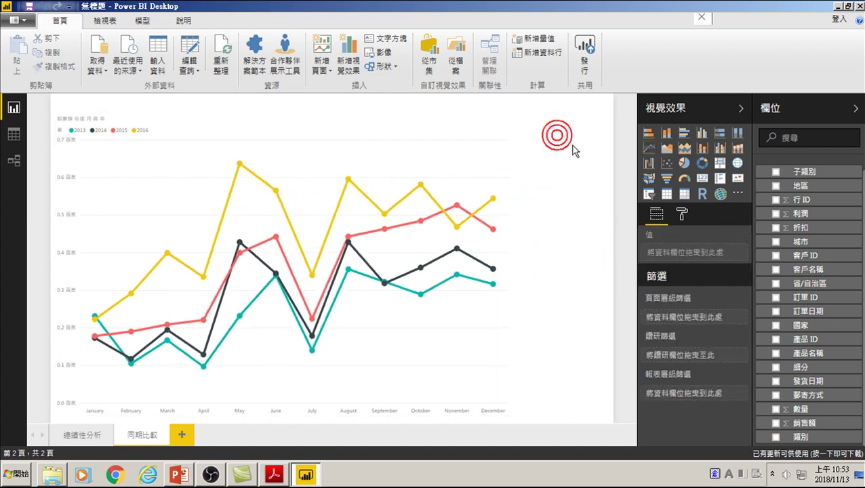
Step: Add a new slicer, move it to the top-right corner, and make it narrower
left_click(649, 197)
left_click_drag(125, 141, 586, 97)
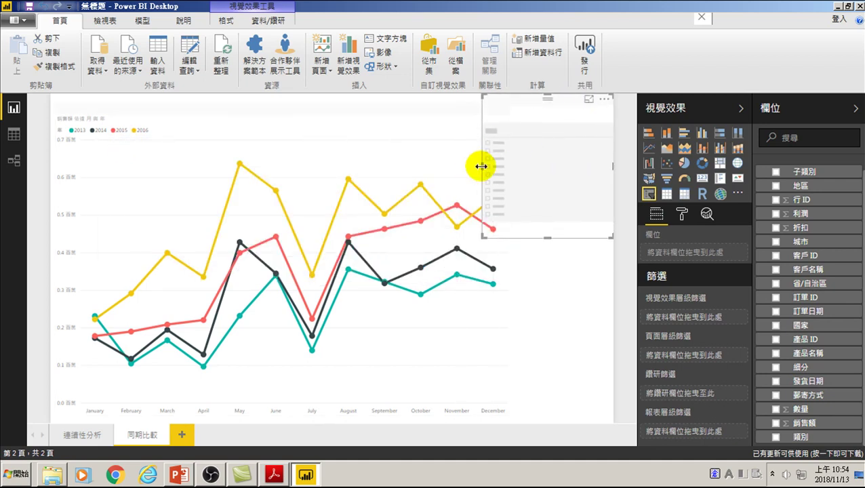
left_click_drag(483, 166, 518, 167)
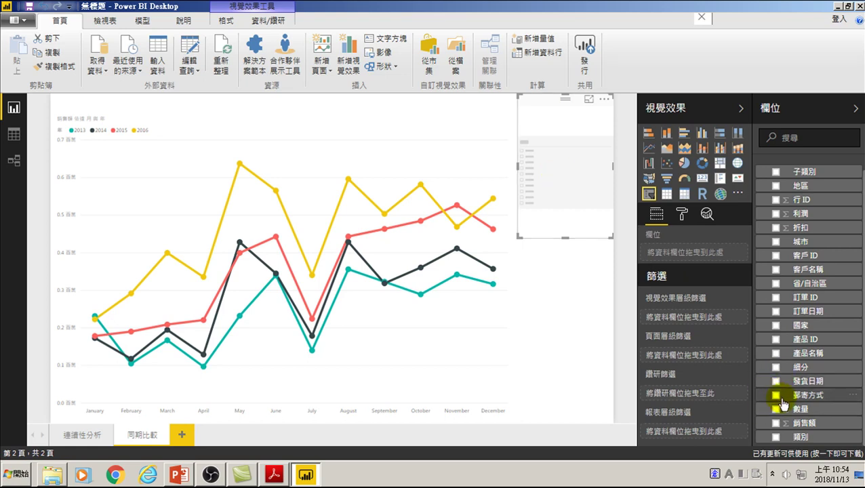
Step: Assign the 訂單日期 field to the slicer and set its style to 清單 (List)
left_click(775, 311)
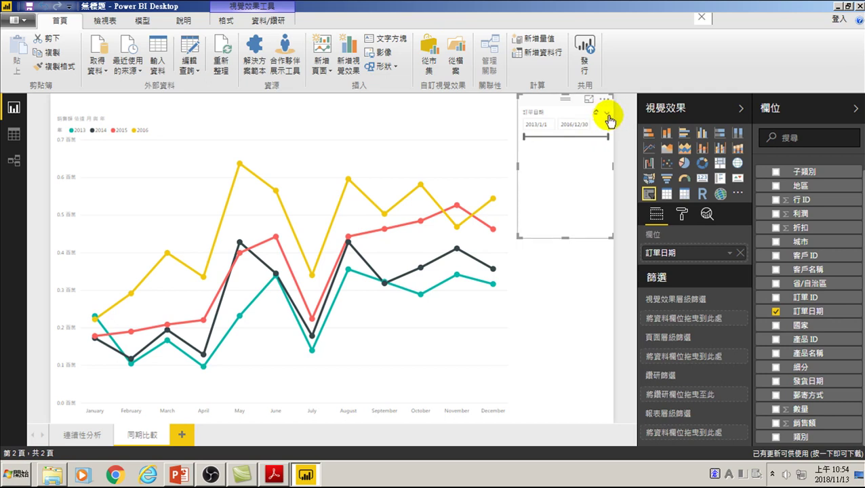
left_click(607, 113)
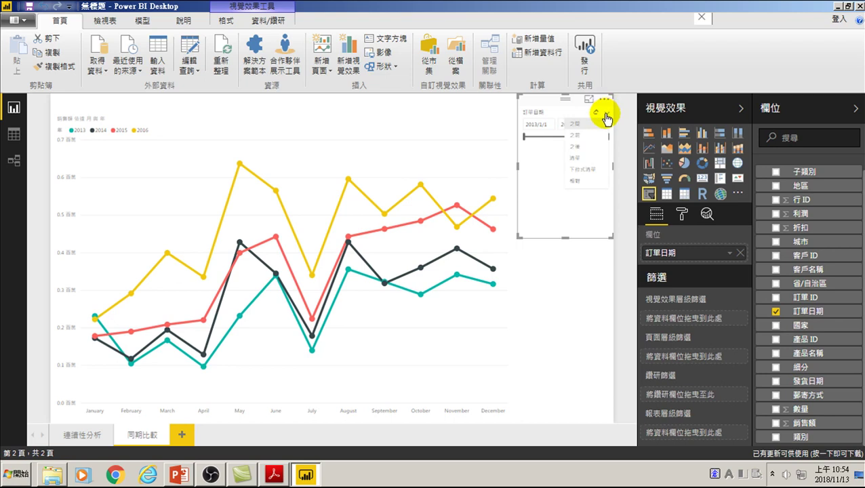
left_click(575, 159)
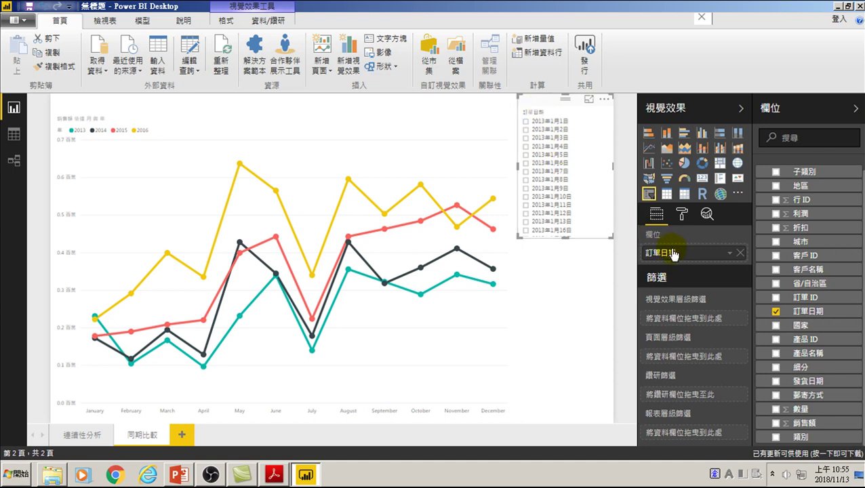
Step: Switch 訂單日期 to 日期階層 so the slicer lists years, then tick 2016
left_click(730, 253)
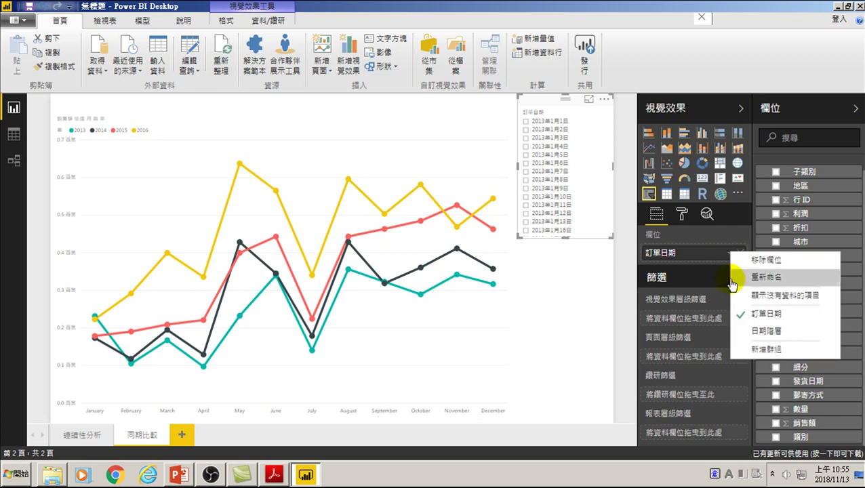
left_click(746, 332)
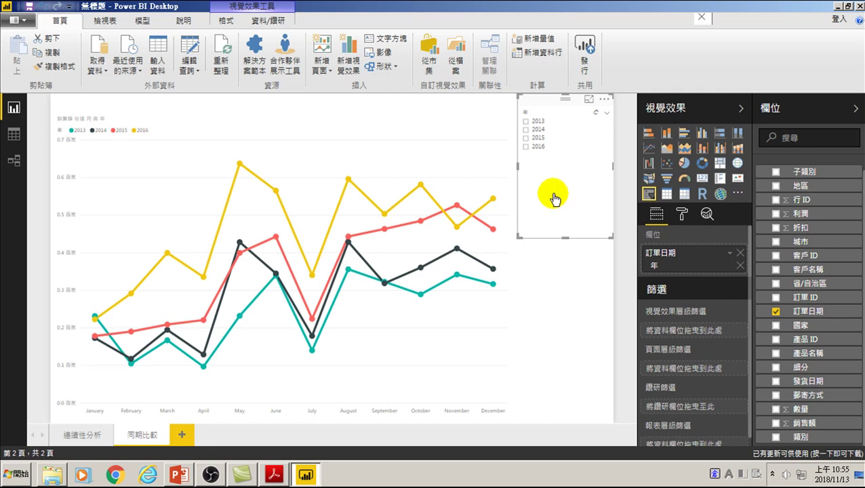
left_click(526, 147)
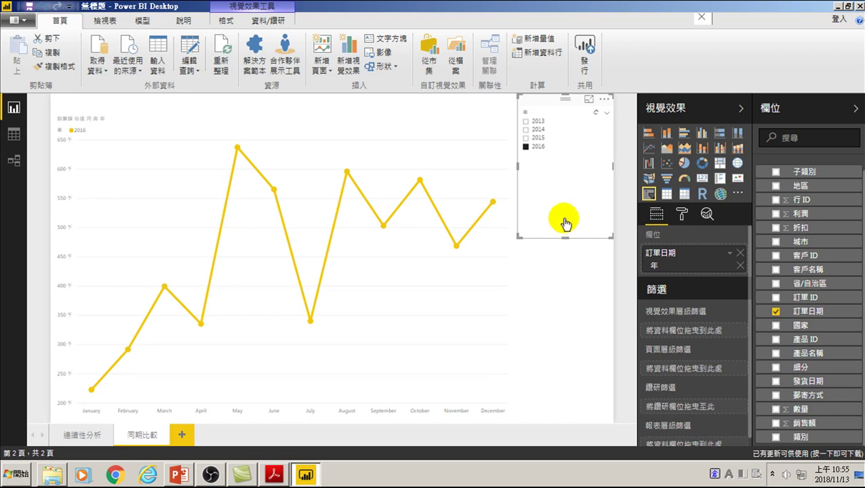
Step: Try different year selections, ending with 2014 and 2016 both checked via Ctrl+click
left_click(526, 138)
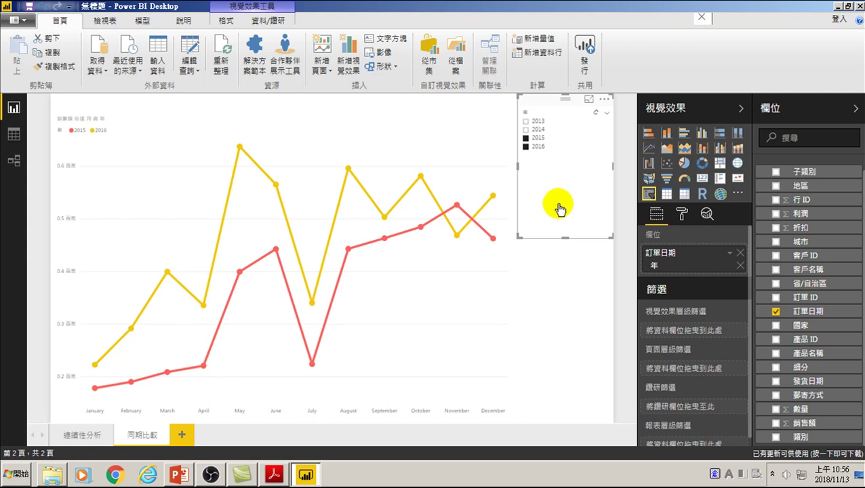
left_click(526, 139)
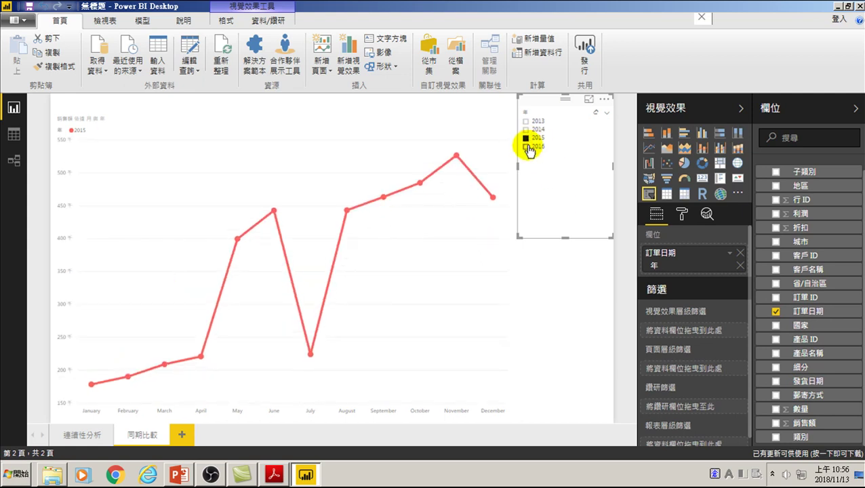
left_click(527, 147)
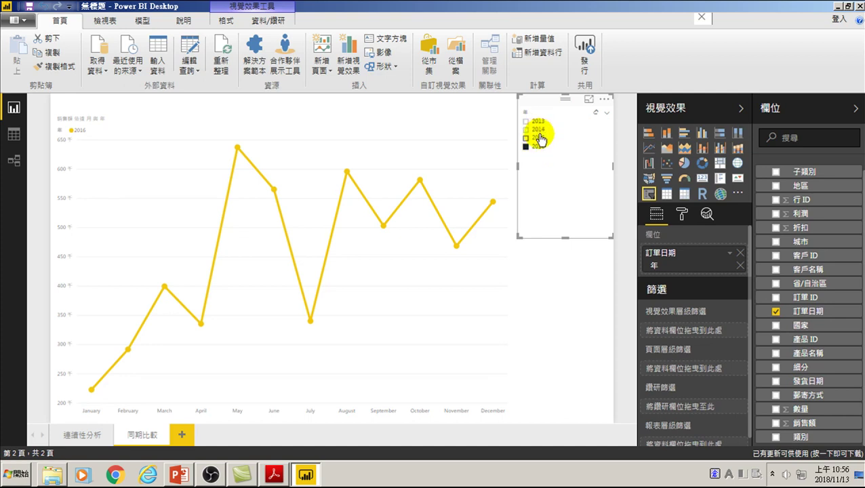
left_click(525, 129, "ctrl")
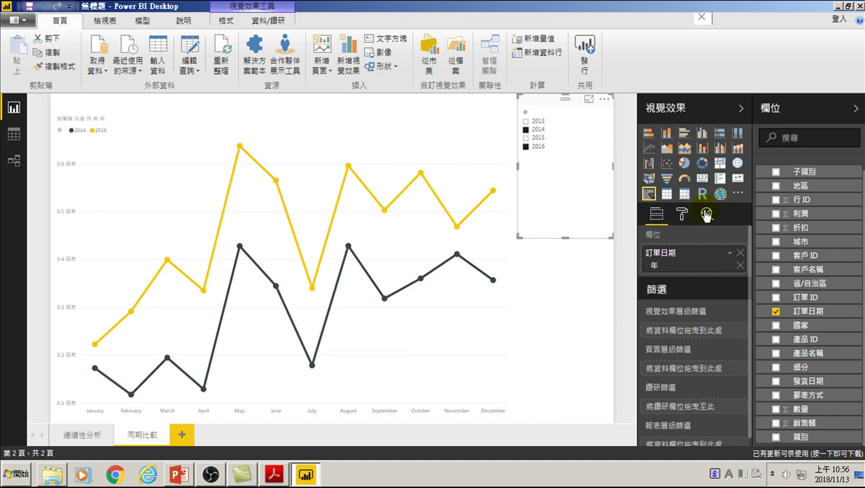
Step: Show only 2013 briefly, then return the slicer to 2016 alone
left_click(682, 214)
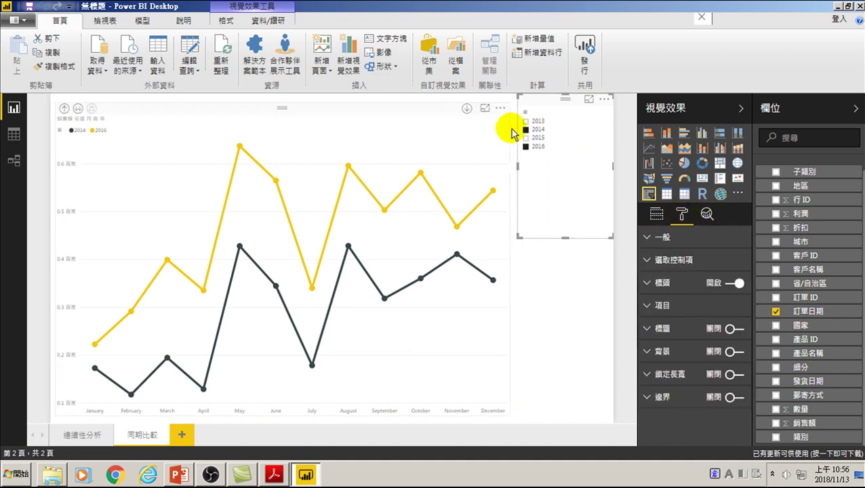
mouse_move(564, 167)
left_click(561, 121)
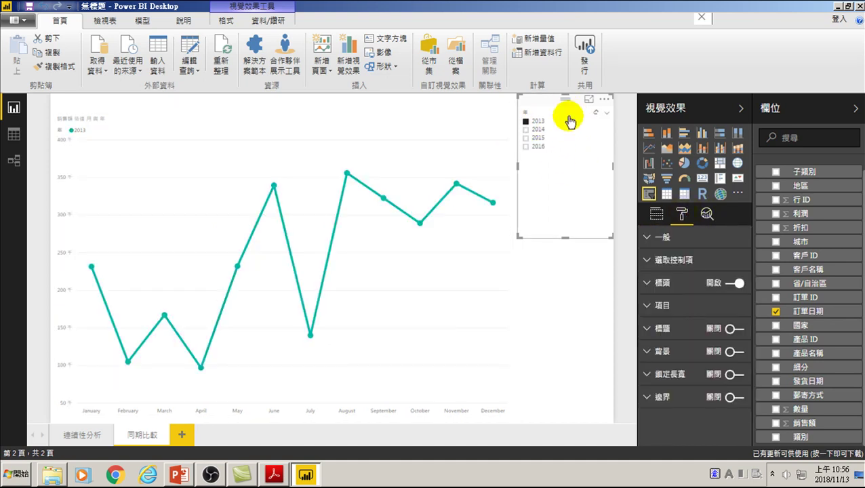
left_click(527, 147)
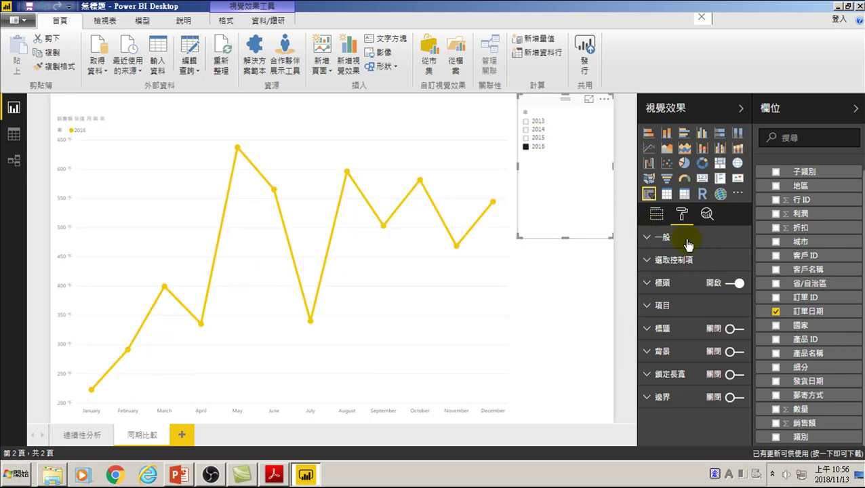
Step: Turn 顯示[全選] on under 選取控制項 to add a Select All entry
left_click(648, 241)
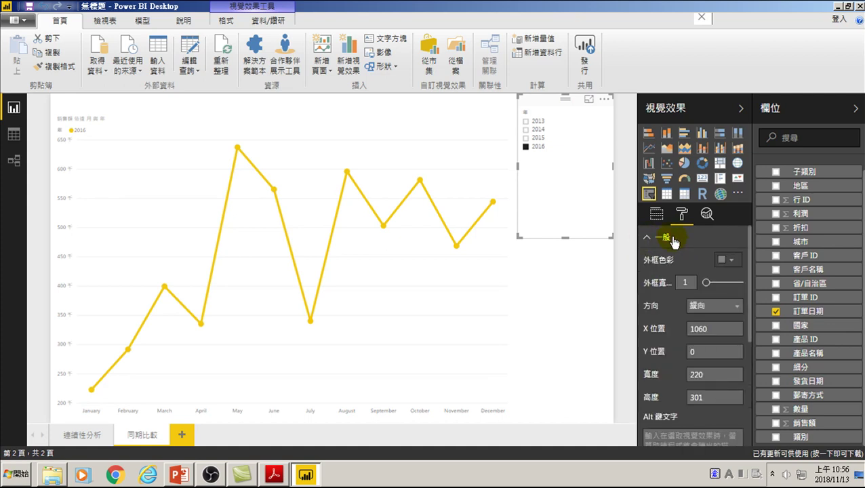
left_click(647, 239)
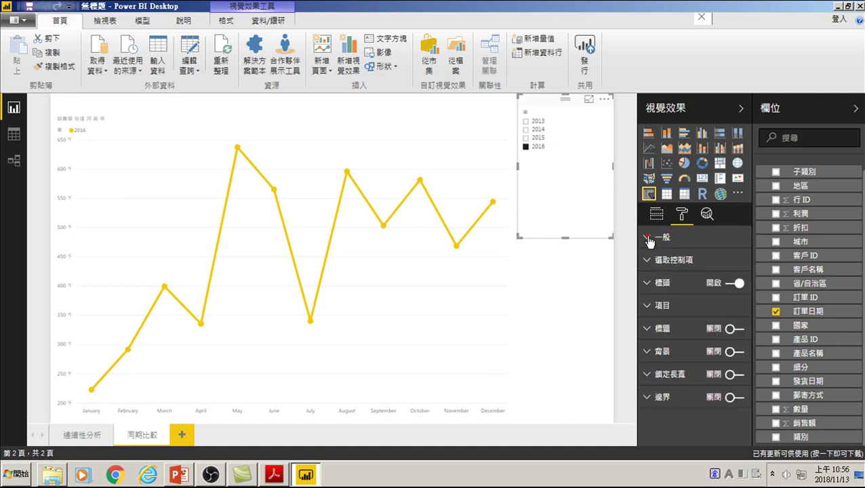
left_click(650, 261)
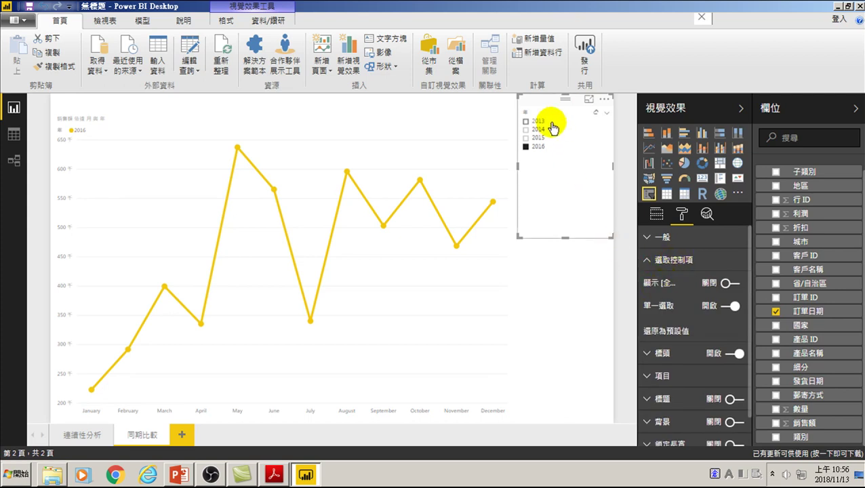
left_click(726, 285)
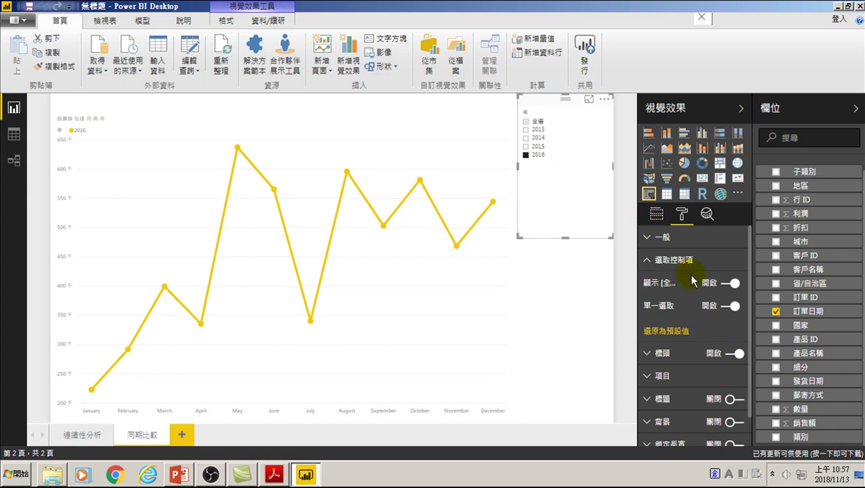
Step: Turn off 單一選取 and tick 2015 alongside 2016, briefly testing 2014
left_click(725, 306)
mouse_move(527, 150)
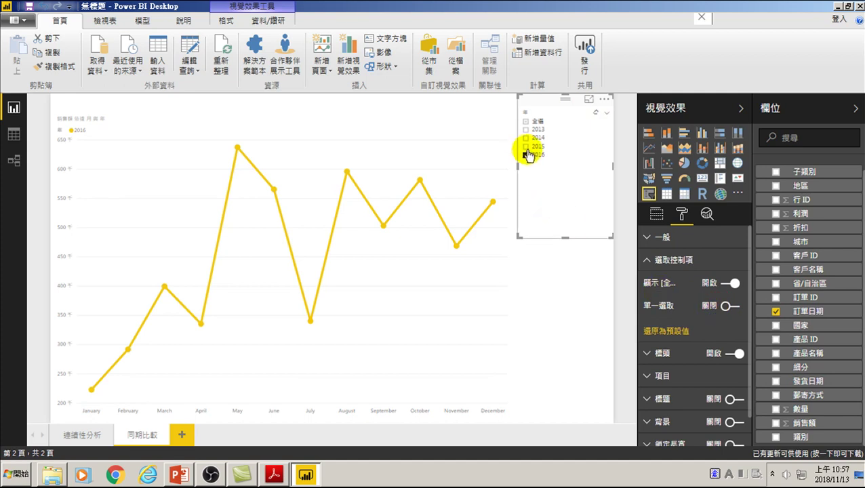
left_click(526, 146)
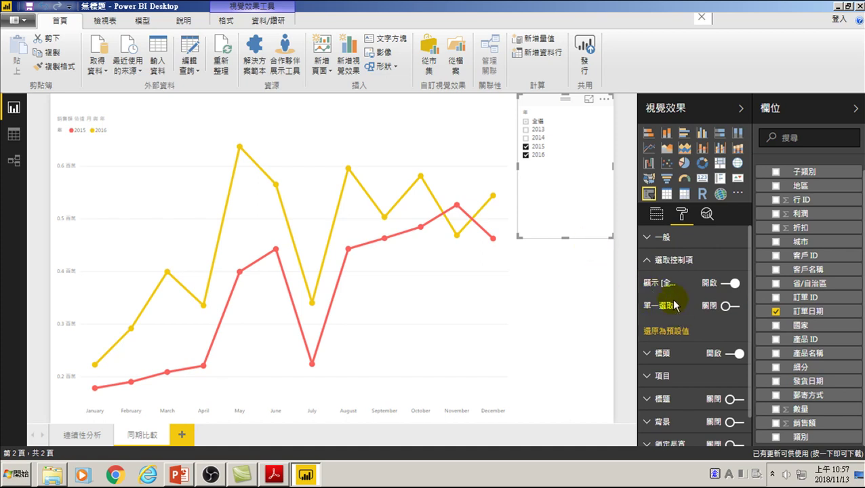
left_click(525, 137)
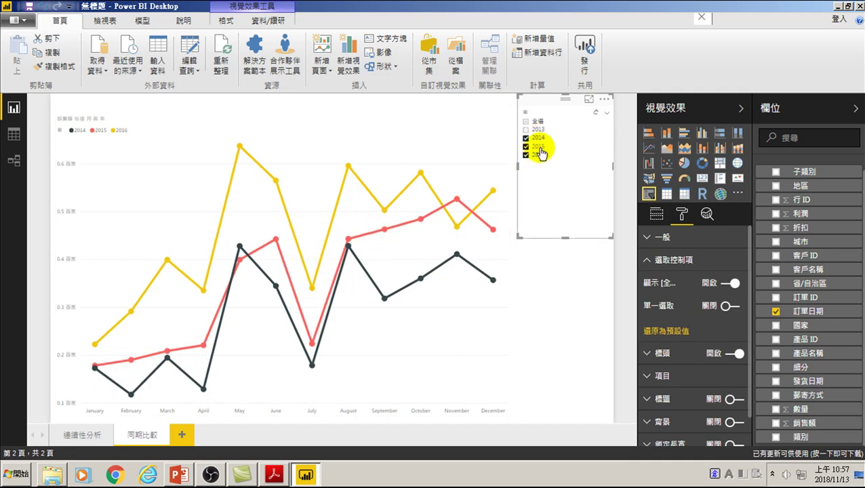
left_click(526, 139)
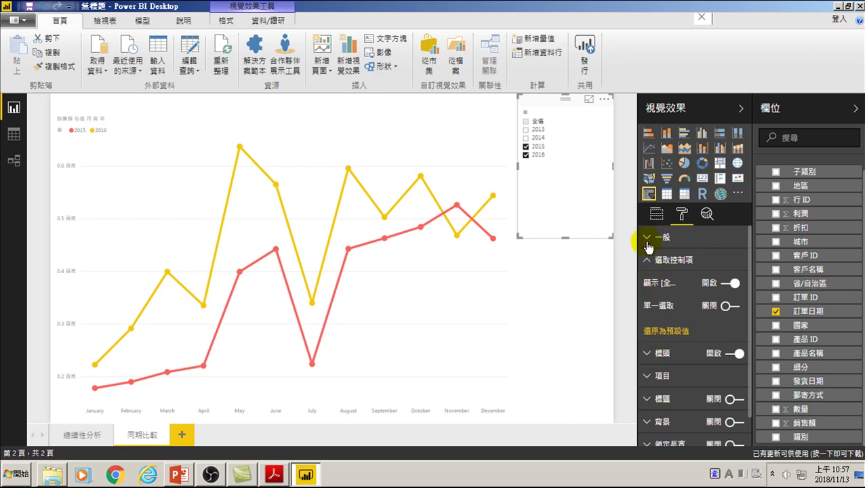
left_click(647, 259)
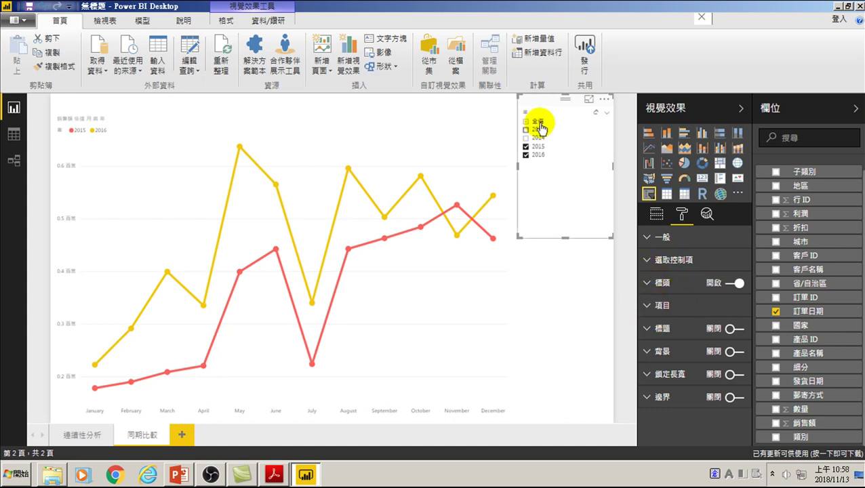
Step: Expand 項目 and raise the slicer's 文字大小 from 10 to 20
left_click(647, 306)
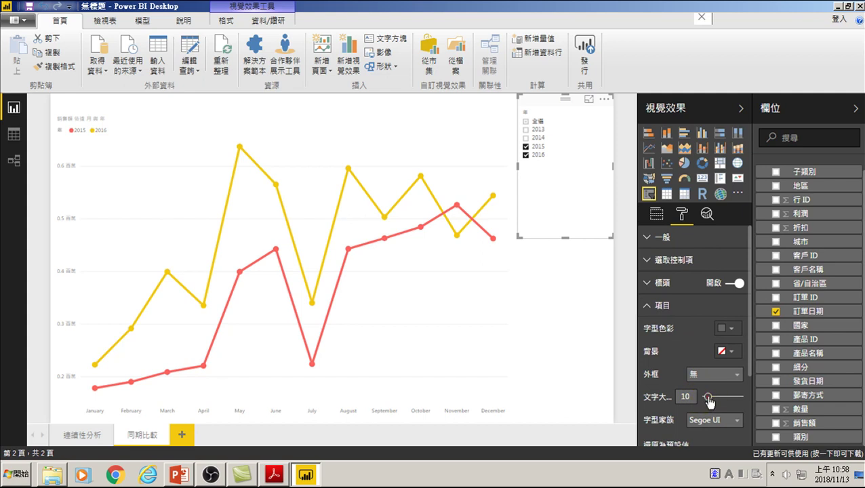
left_click_drag(708, 403, 718, 403)
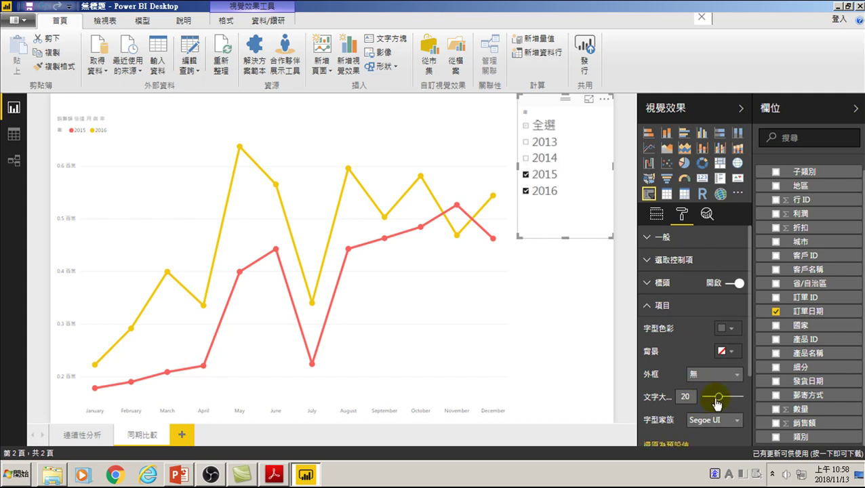